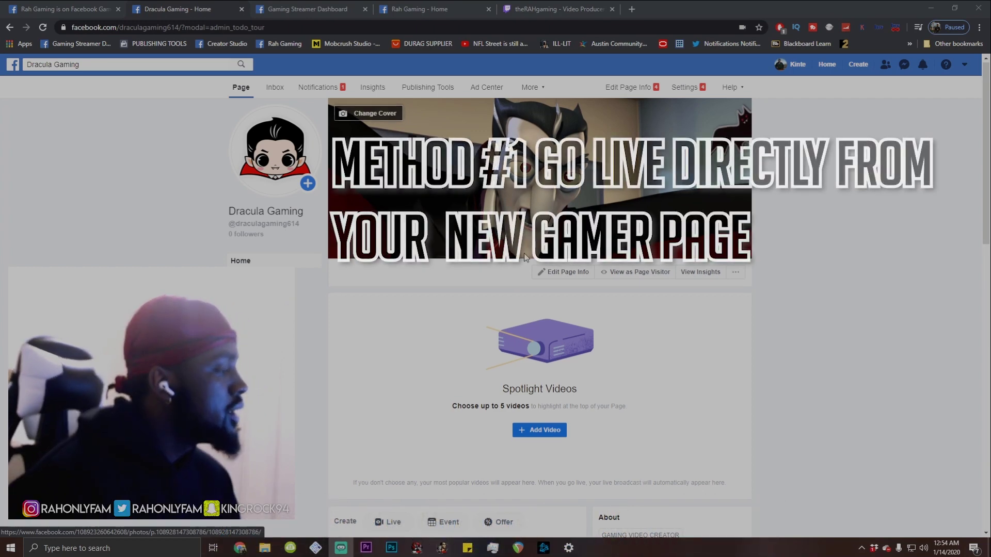
Step: Start a live video from the Dracula Gaming page and choose the streaming-software Connect option
scroll(527, 249, down, 3)
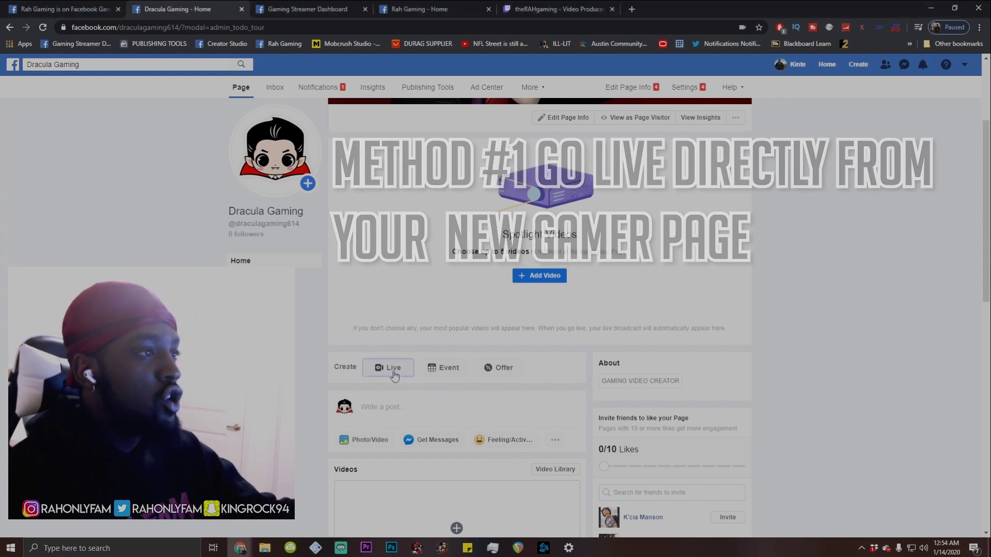
click(393, 371)
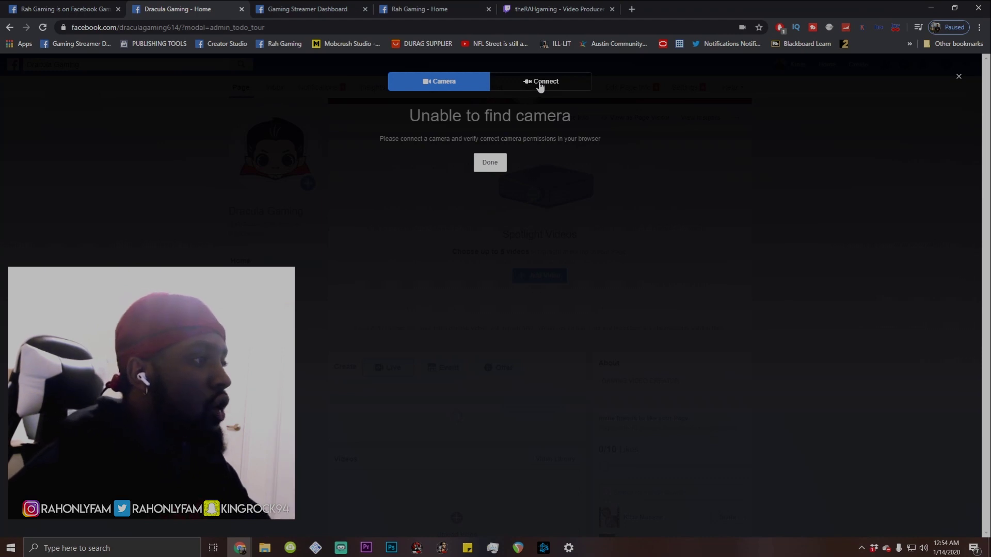
click(555, 86)
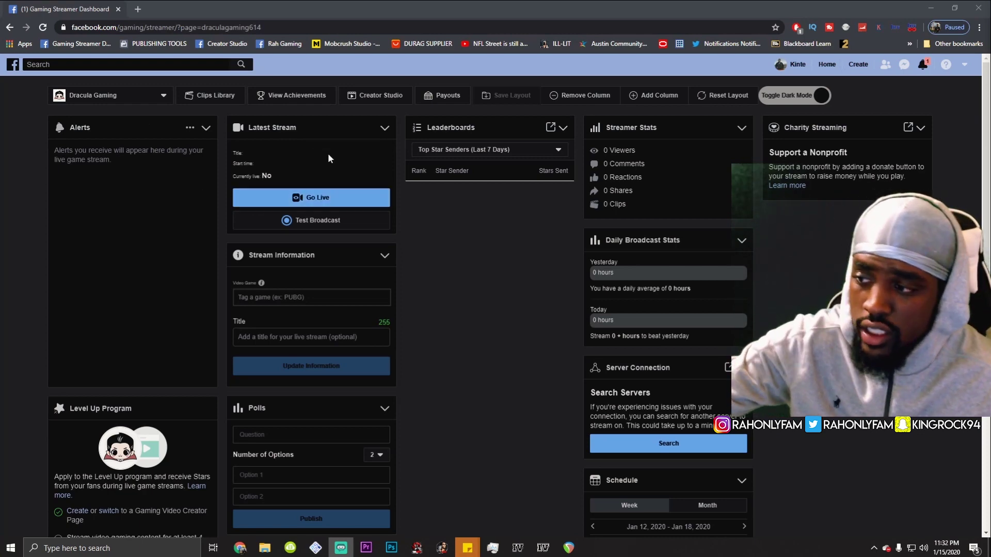
Step: Press Go Live in the Latest Stream panel to open the broadcast setup
click(316, 196)
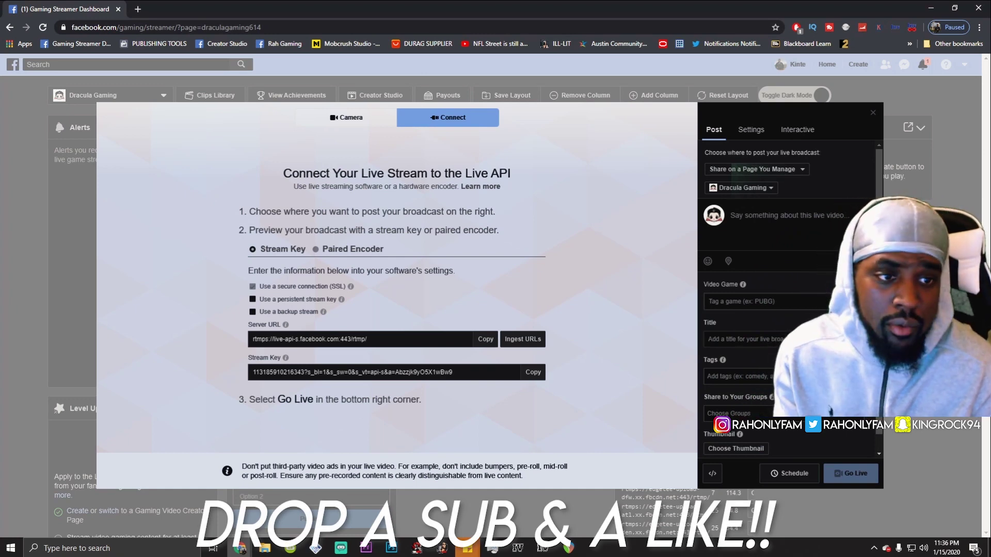
Step: With the server URL and stream key loaded, switch to Streamlabs OBS
key(alt+Tab)
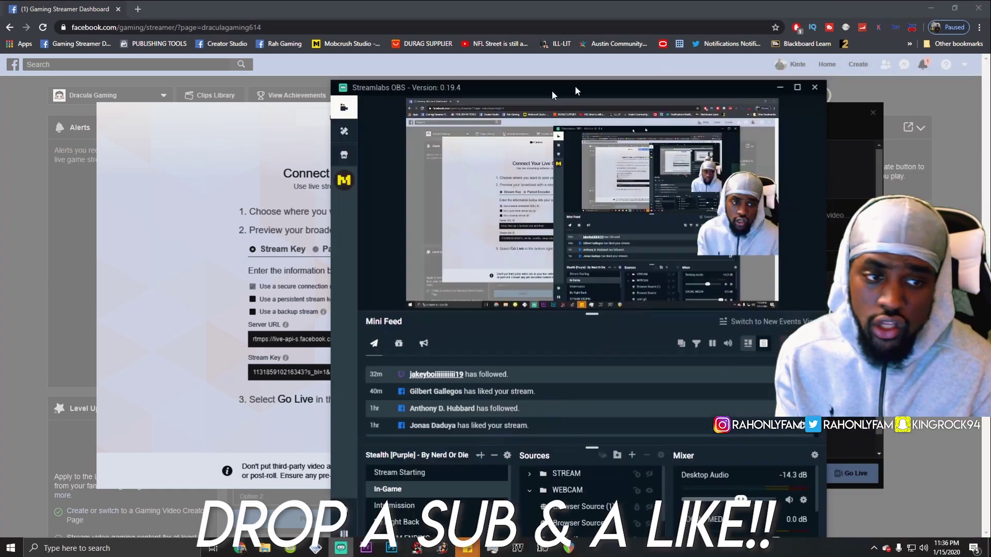
Step: Snap the browser to the left half and Streamlabs OBS to the right, then open Settings
drag(583, 83, 732, 9)
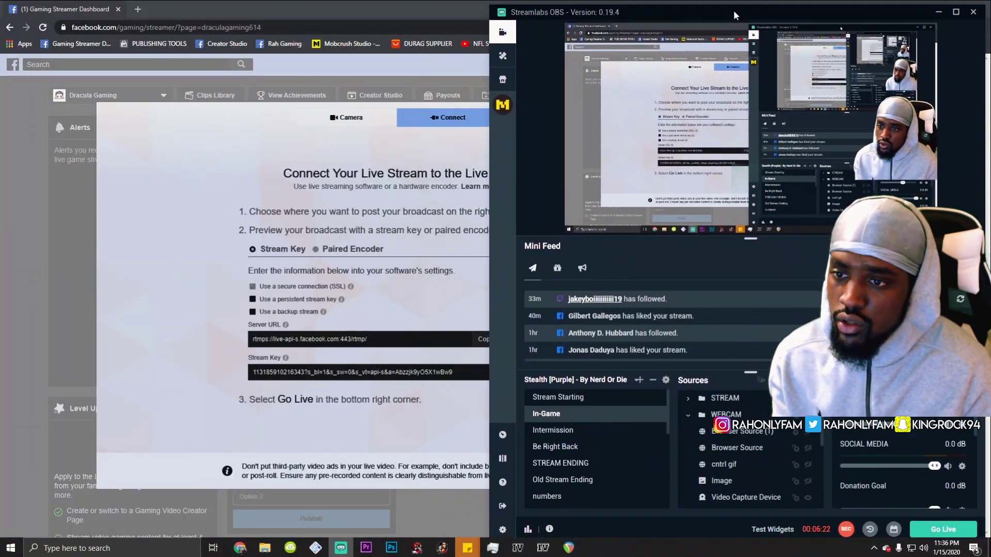
drag(203, 4, 1, 109)
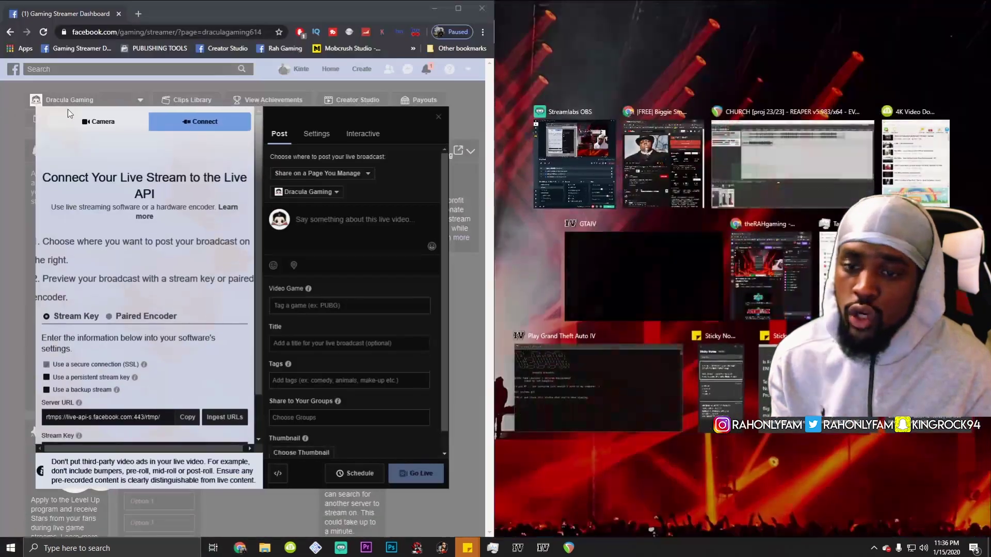
click(532, 181)
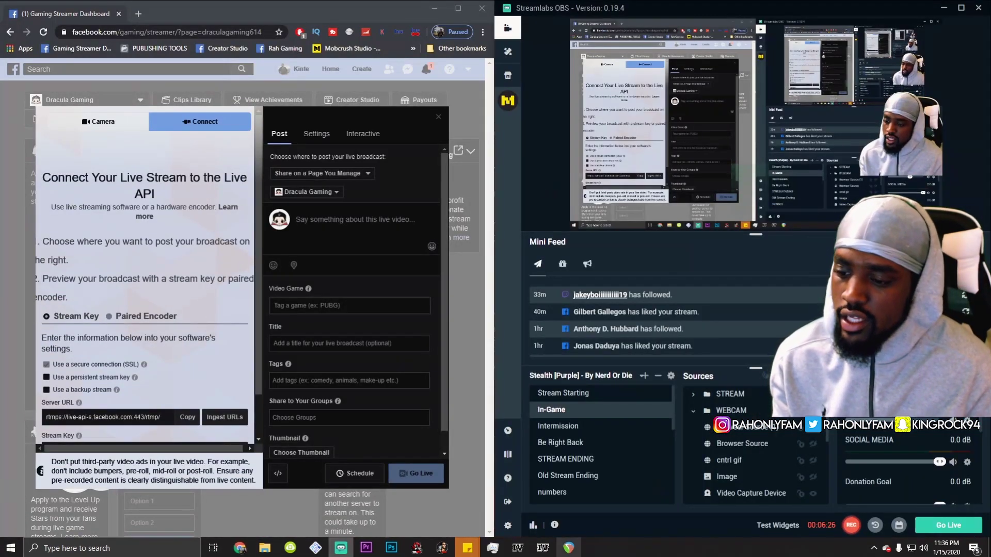
click(507, 524)
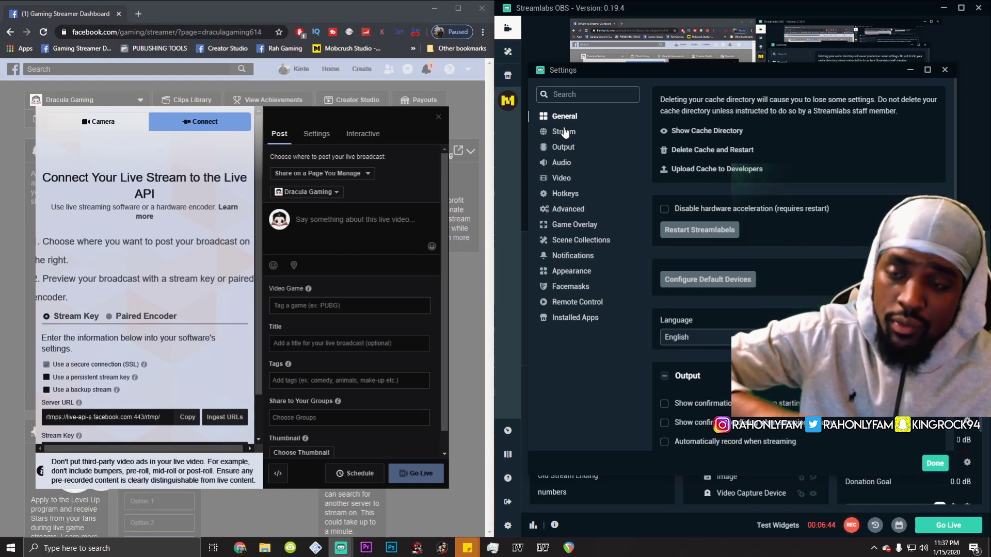
Step: In the Stream settings, set the stream type to Custom Streaming Server
click(564, 132)
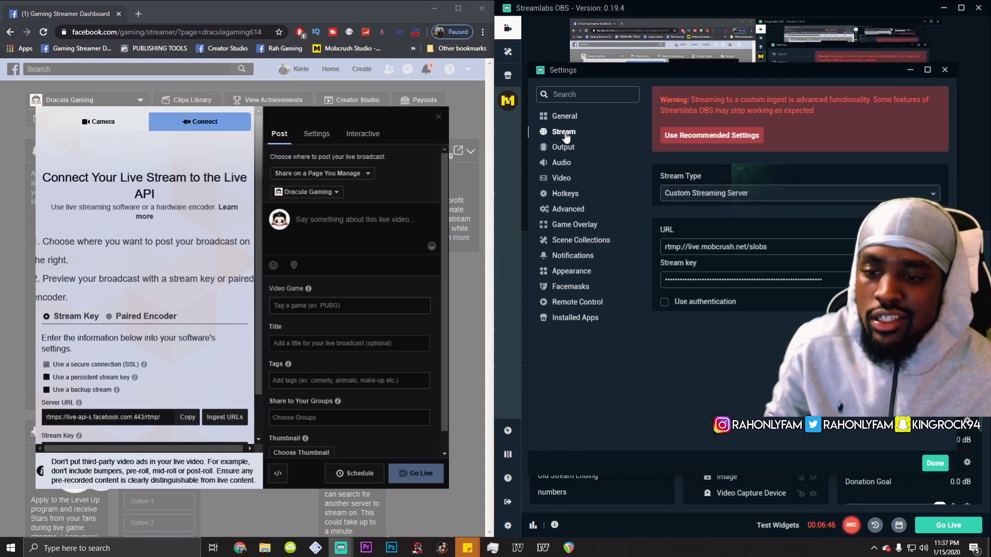
click(759, 203)
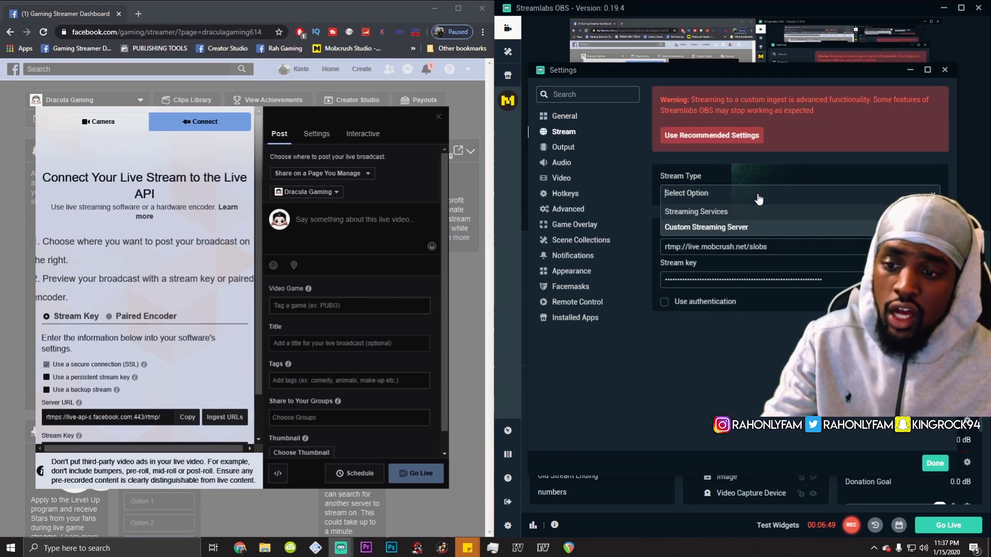
click(730, 212)
click(724, 199)
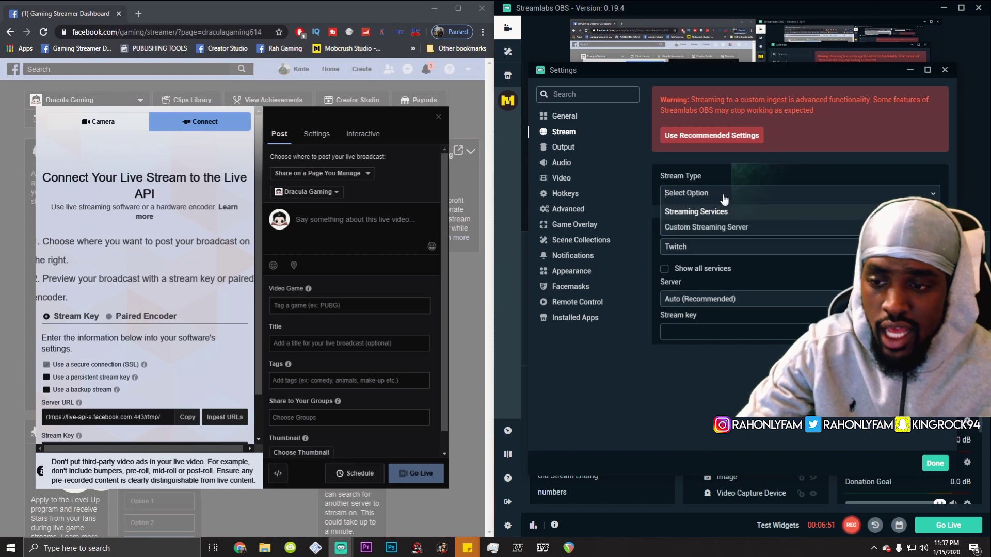
click(711, 251)
click(715, 195)
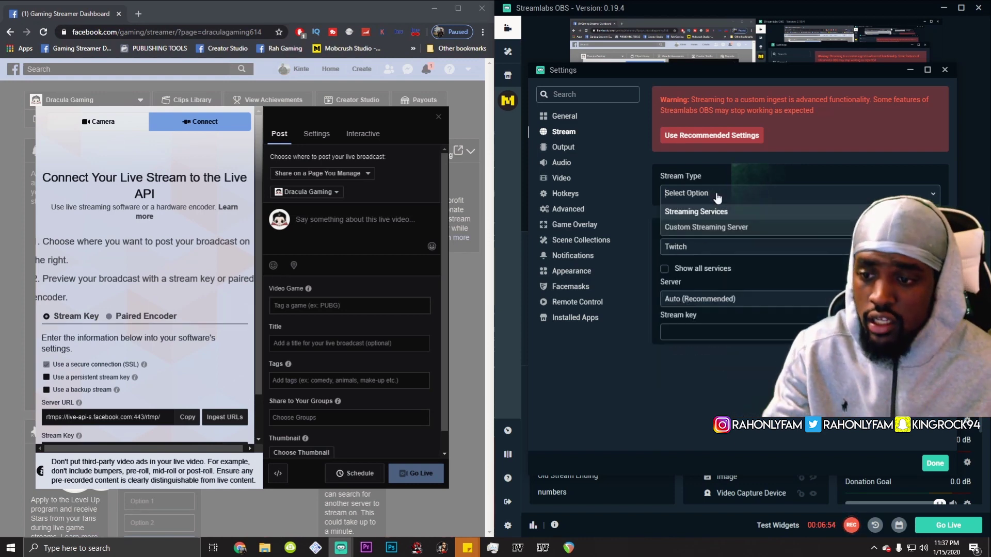
click(714, 229)
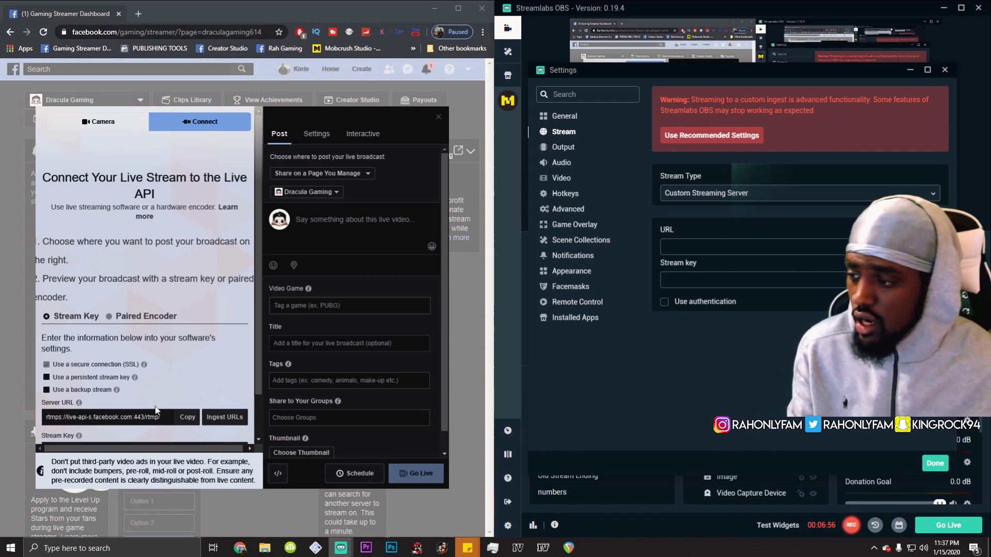
scroll(172, 301, down, 1)
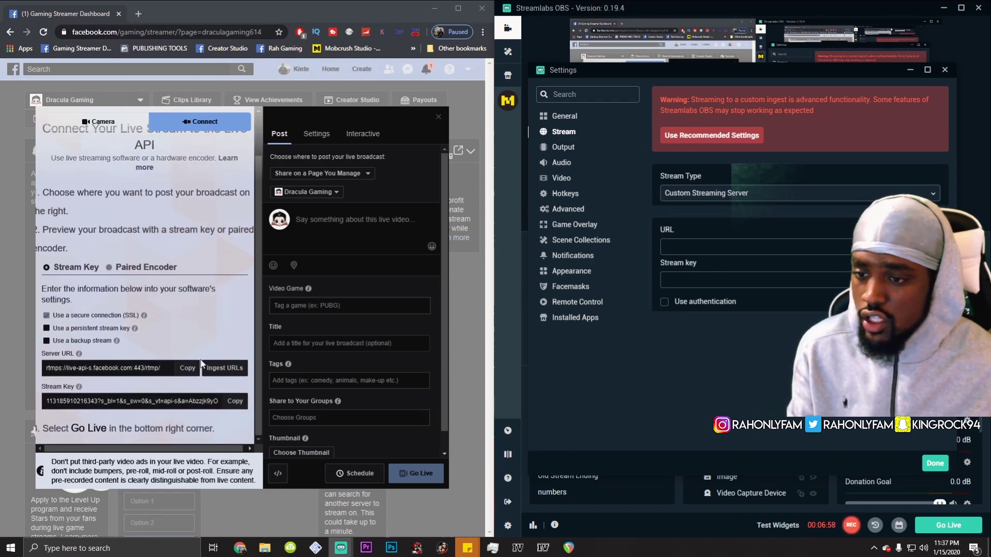
click(187, 368)
click(760, 242)
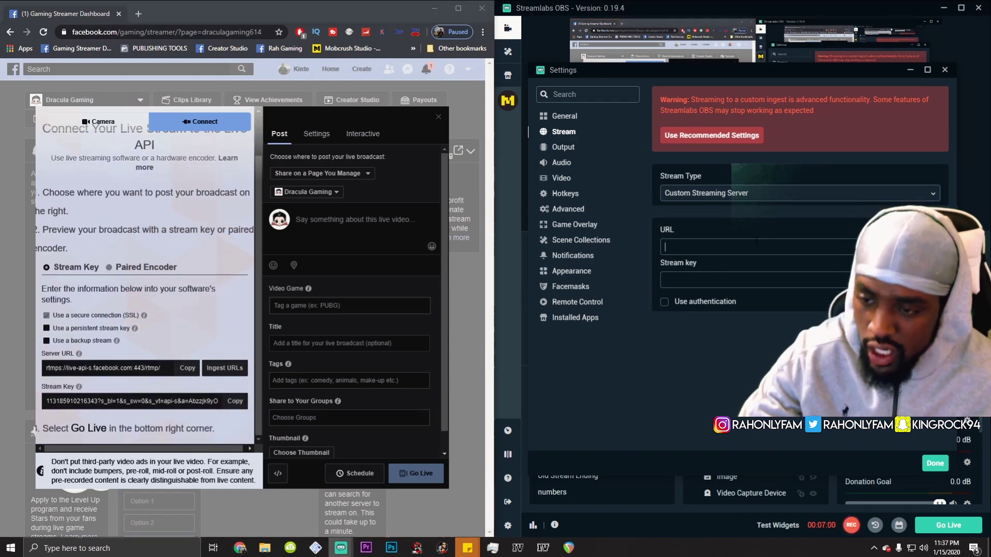
key(ctrl+v)
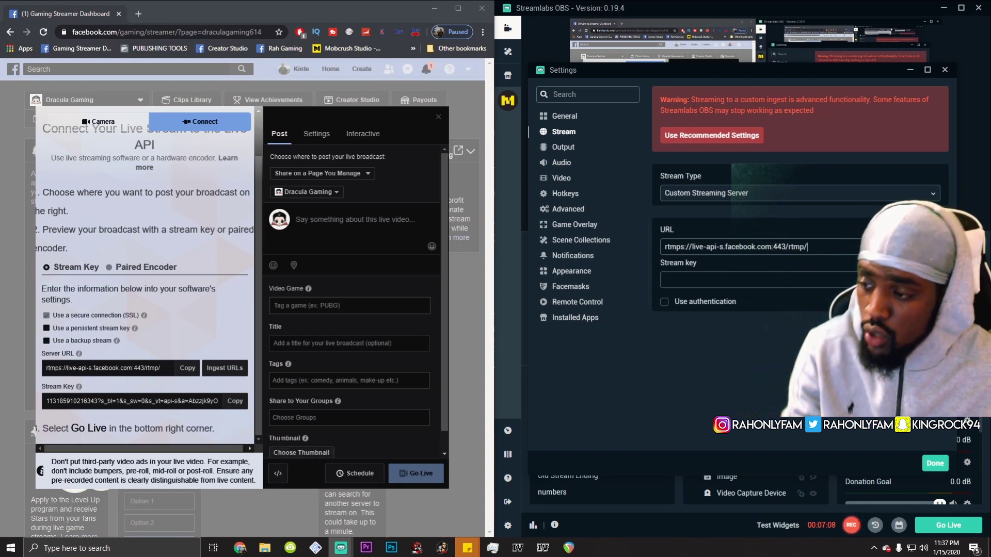
click(239, 405)
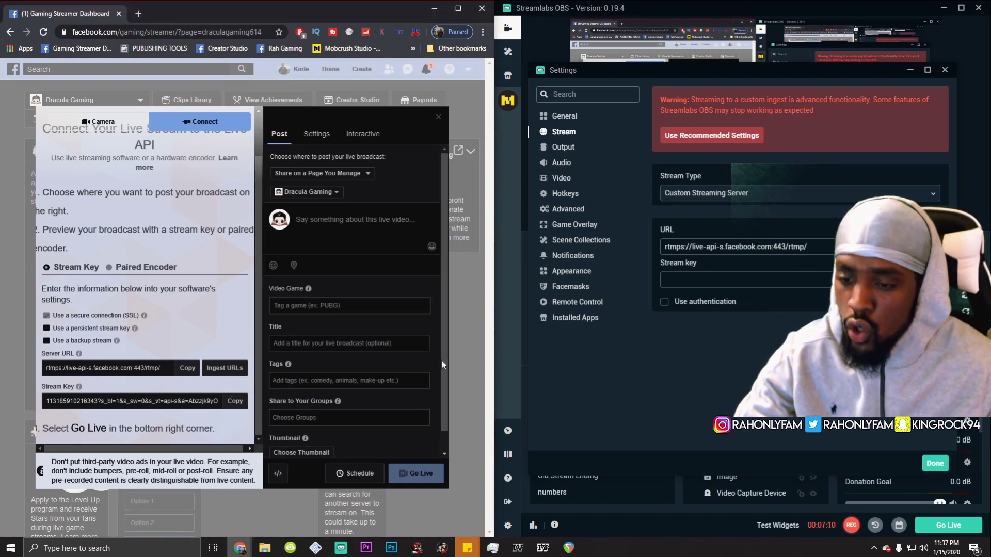
click(665, 280)
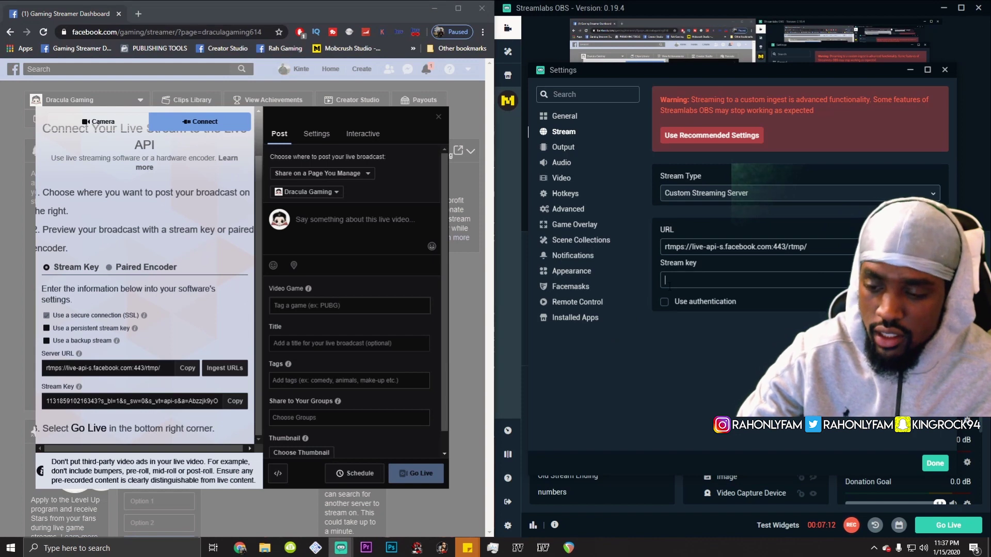
key(ctrl+v)
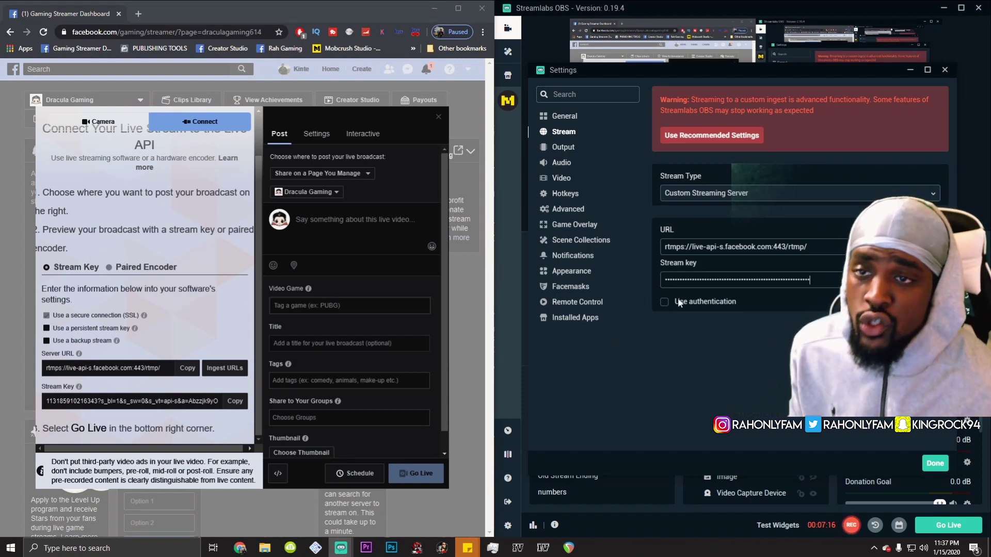
click(934, 463)
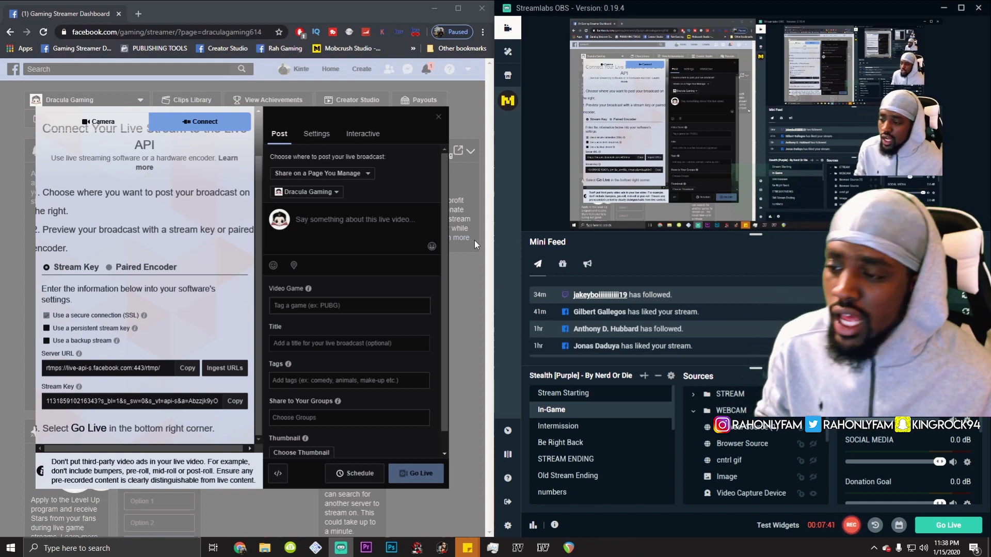
click(376, 231)
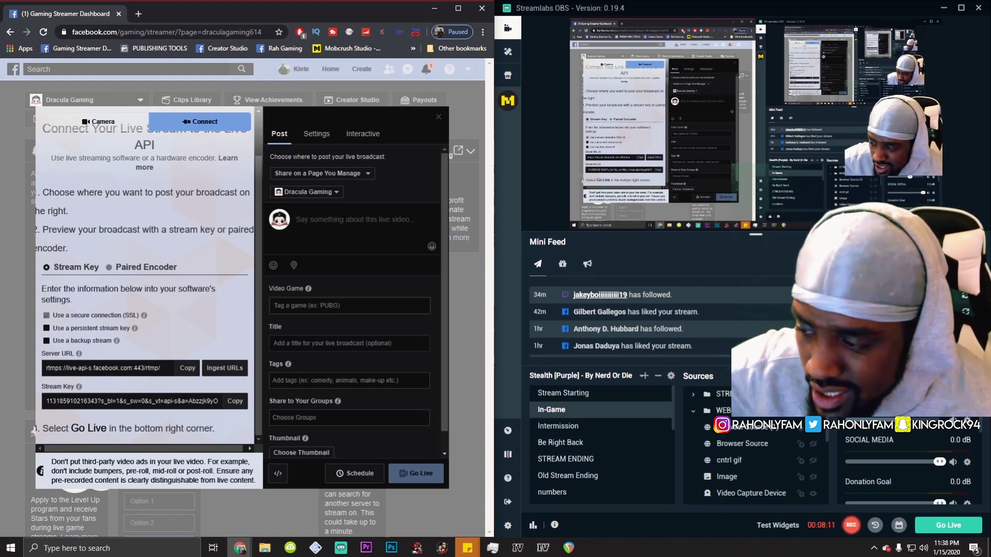
click(381, 305)
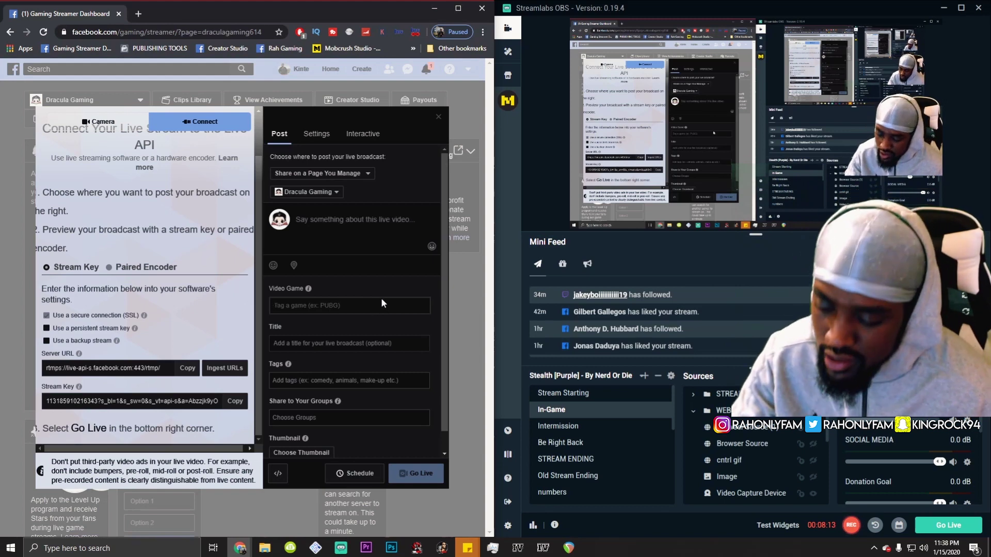
Step: Search 'PUB' in the Video Game field and set the game to PUBG Mobile
text(PUB)
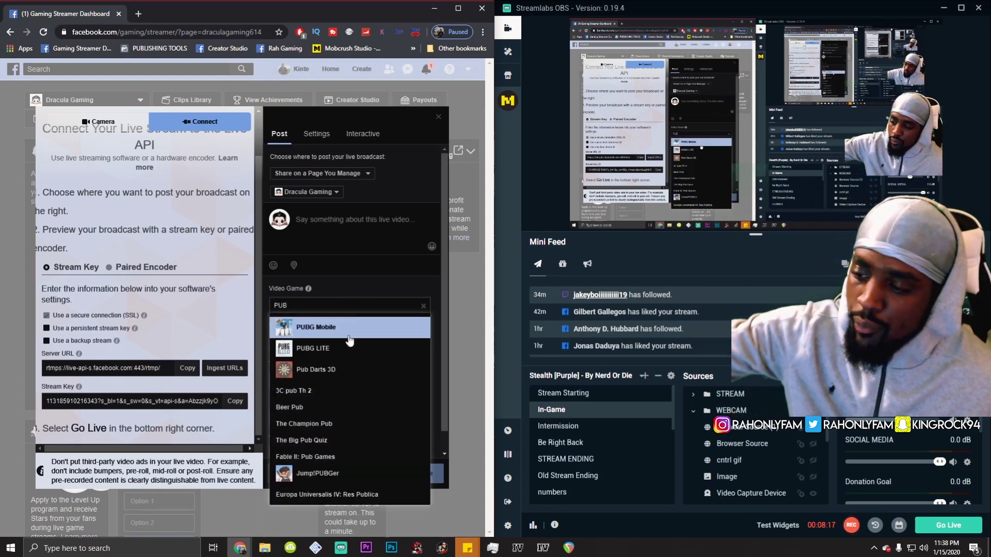
click(349, 329)
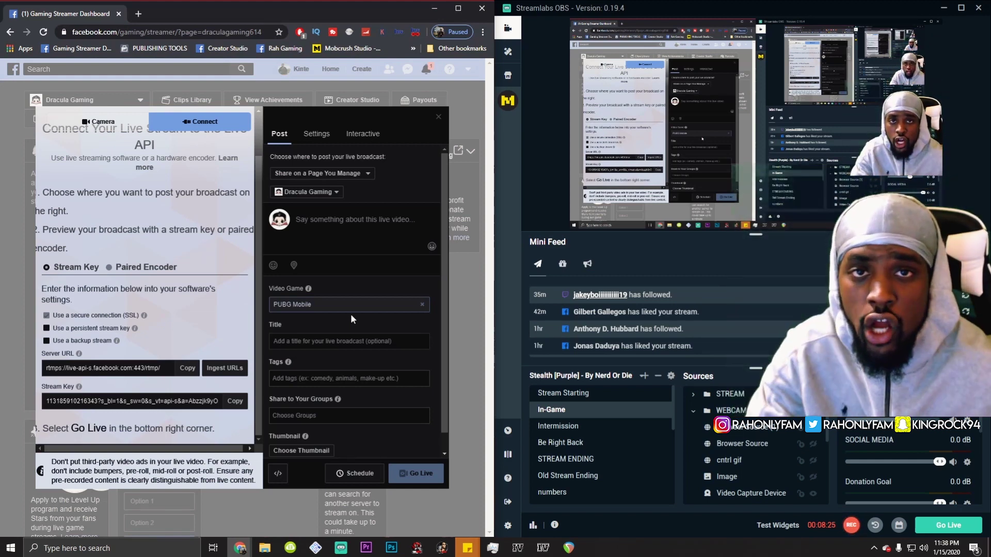
Step: Enter 'LIVE...' as the broadcast title
click(341, 342)
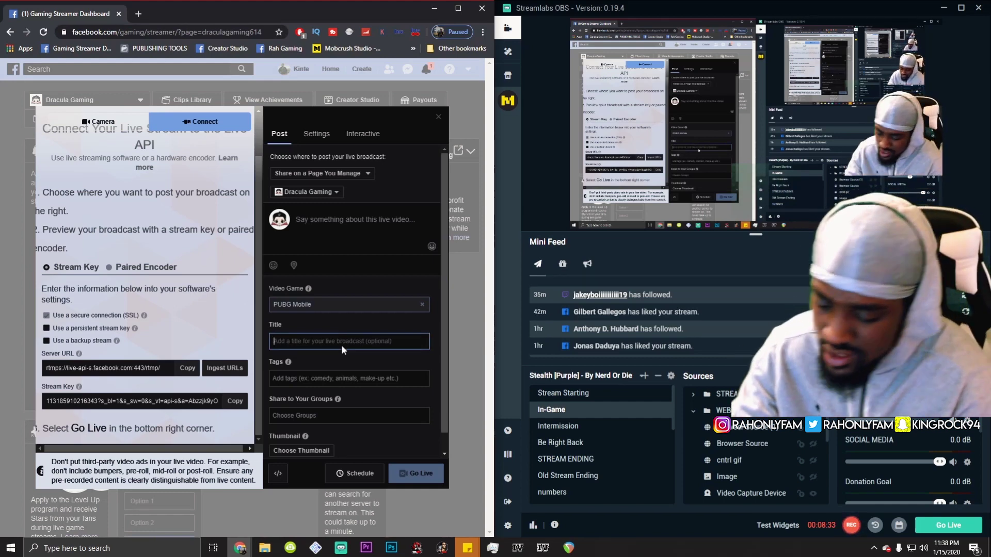
text(LIVE)
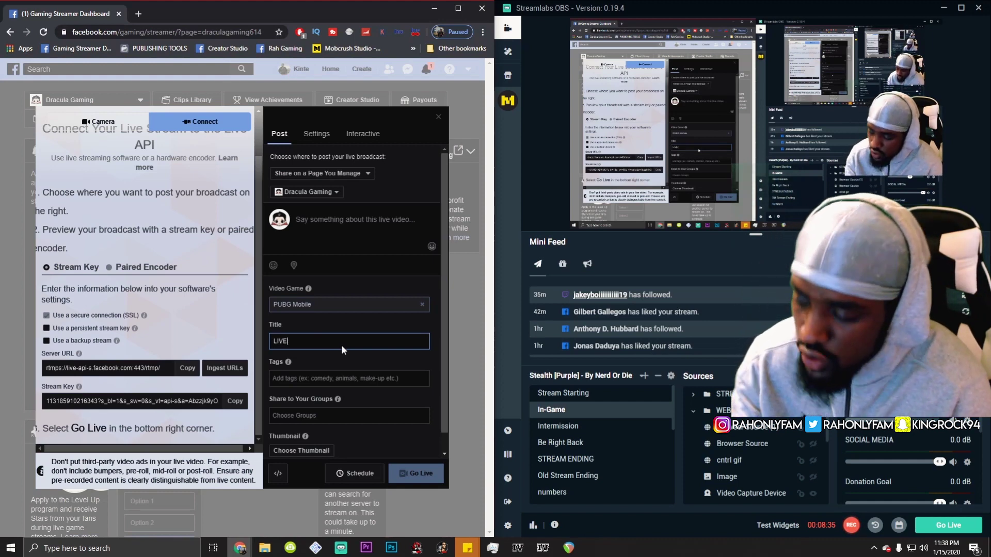
text(...)
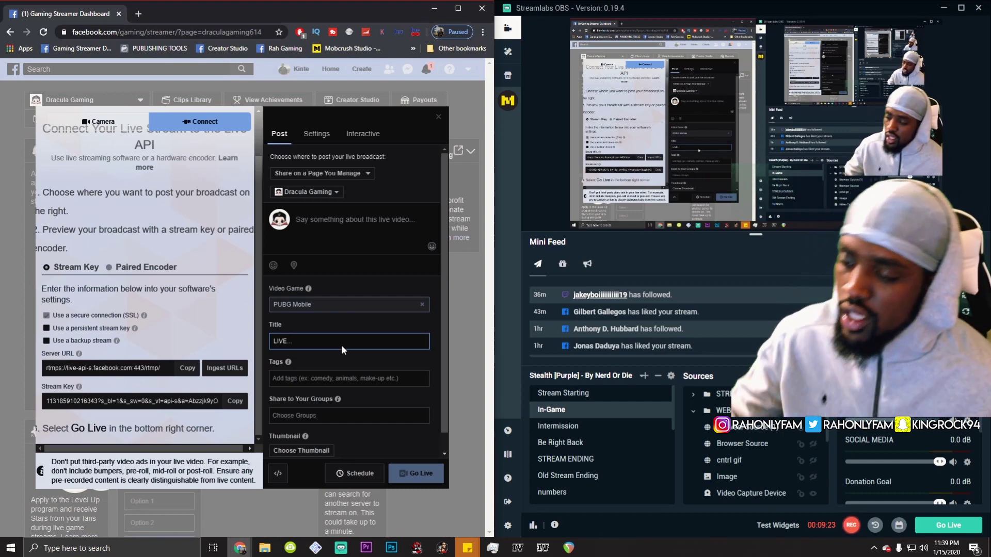
Step: Try a Fortnite tag, then settle on 'PLAYIN' in the Tags field without picking a suggestion
scroll(342, 345, down, 1)
key(Tab)
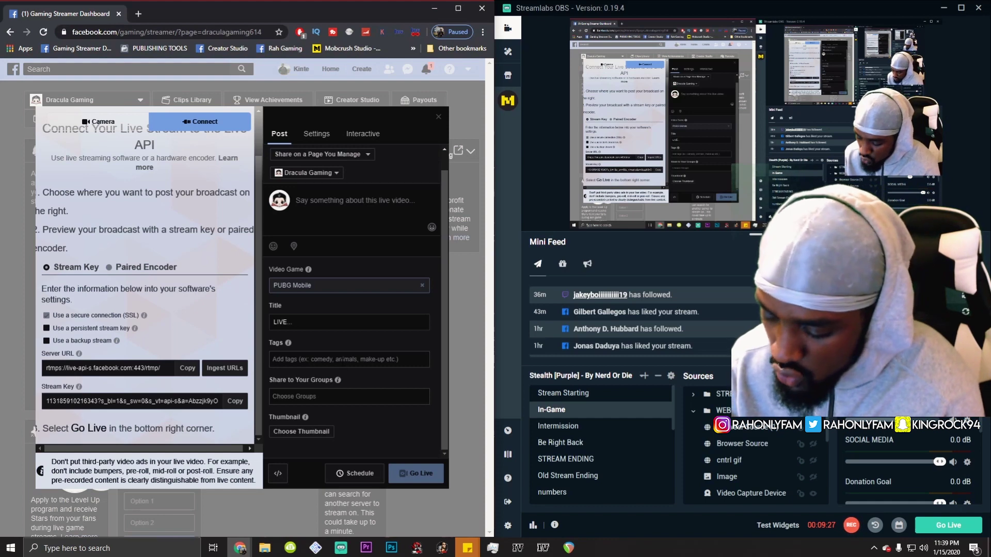
text(F)
key(BackSpace)
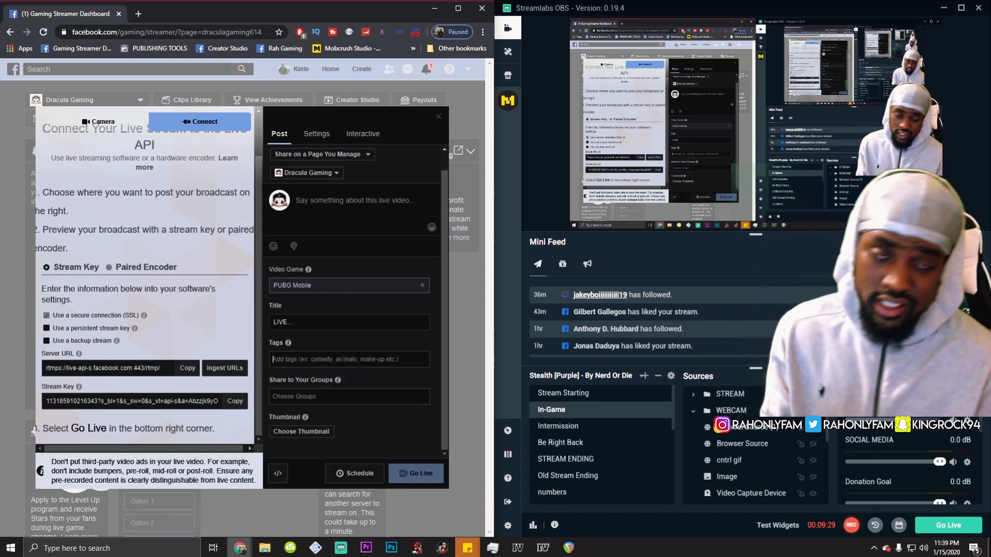
text(FORTN)
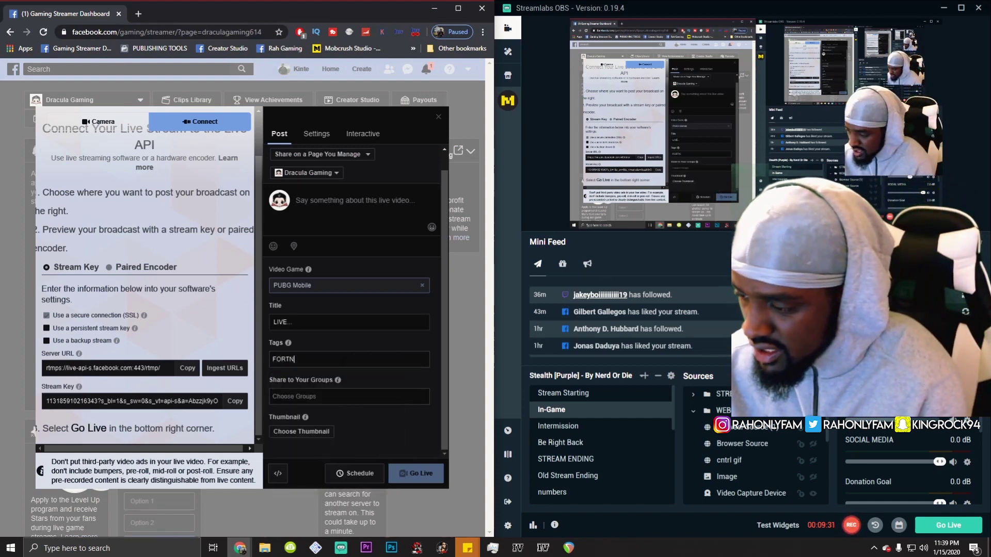
text(IT)
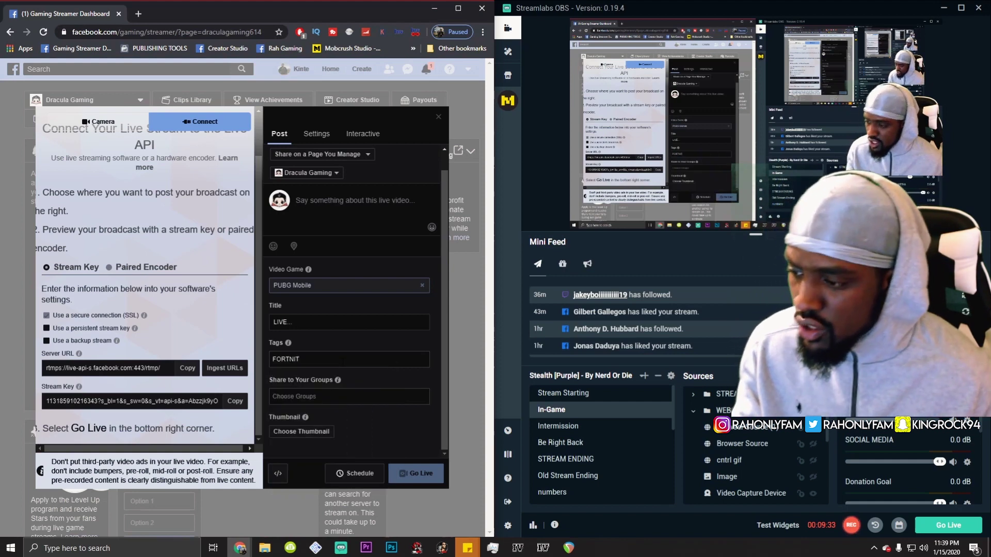
key(BackSpace)
key(BackSpace)
key(BackSpace)
key(BackSpace)
key(BackSpace)
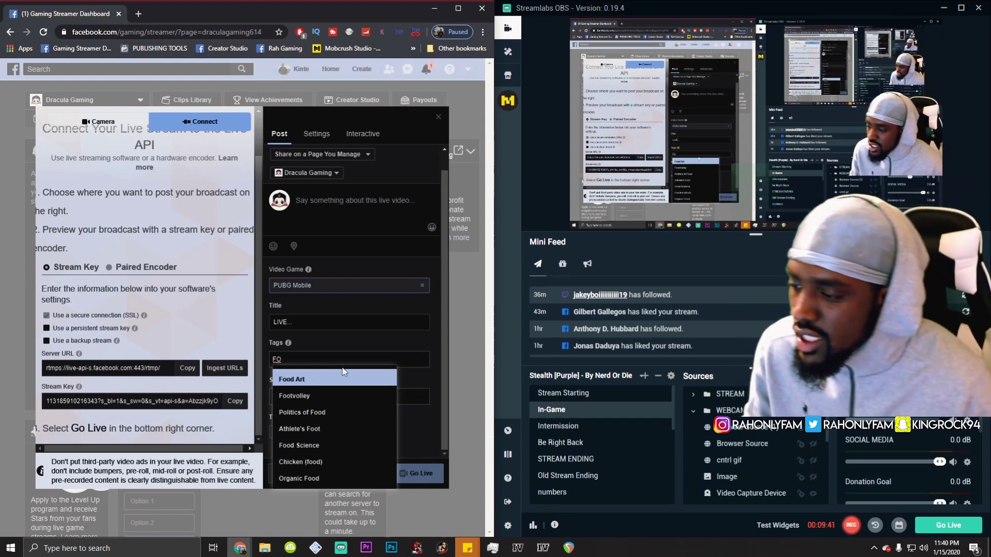
click(351, 355)
key(BackSpace)
key(BackSpace)
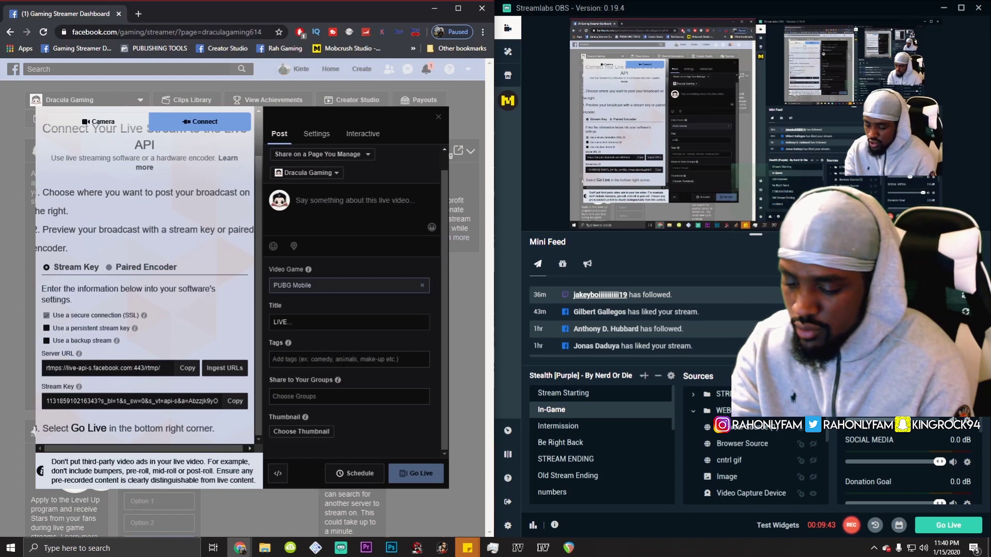
text(PLAYIN)
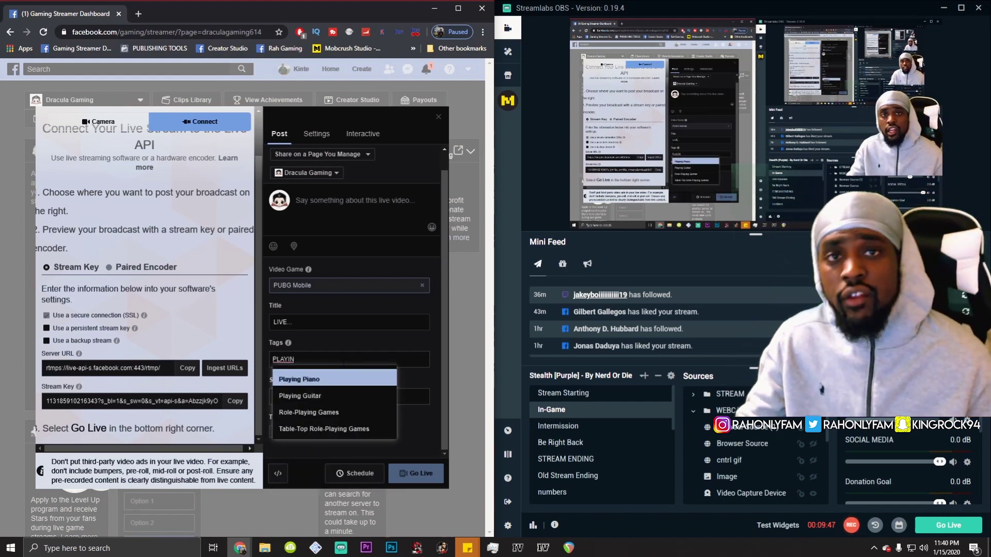
click(362, 345)
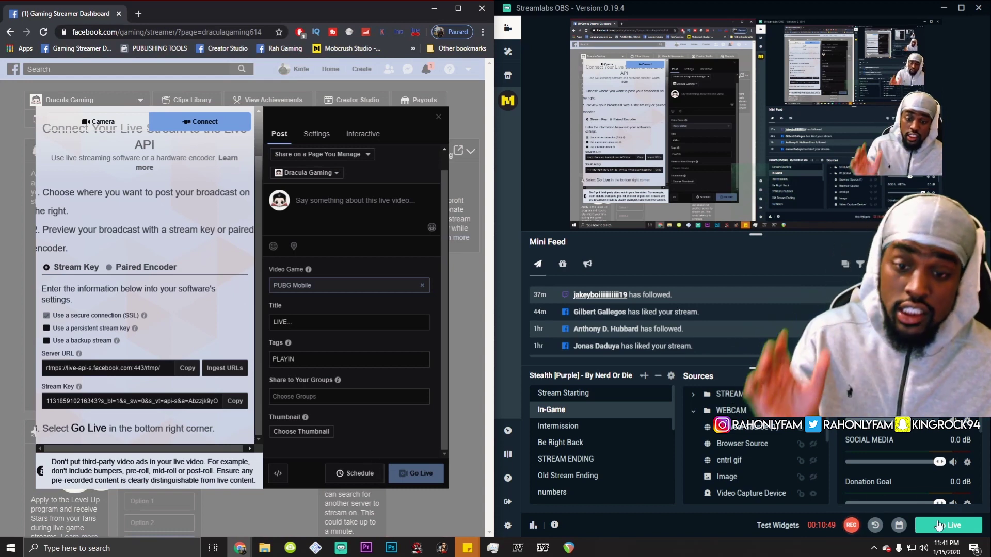
Step: Press Go Live in Streamlabs OBS to begin streaming to Facebook
click(957, 526)
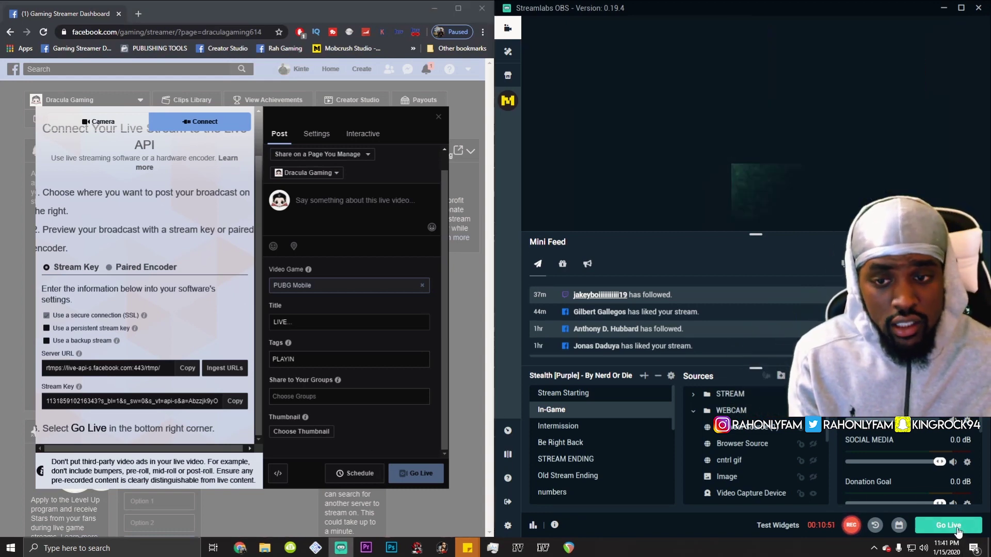